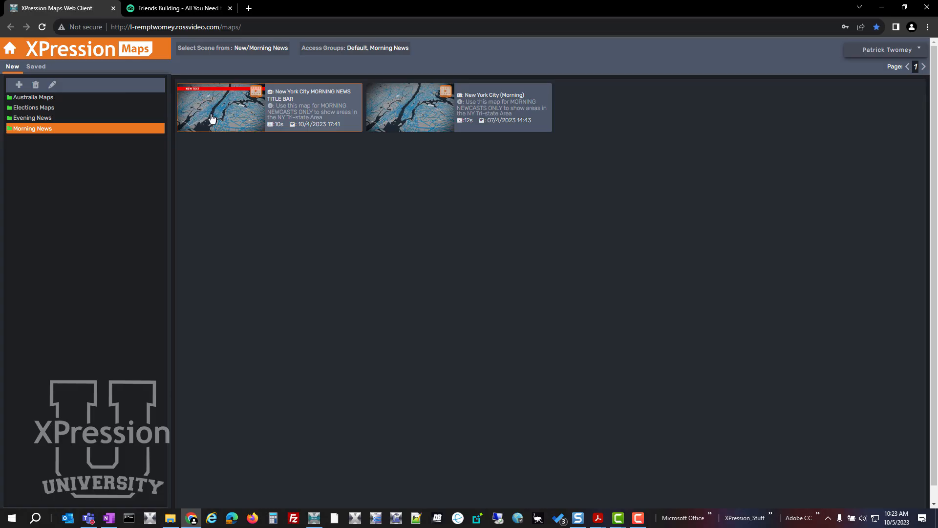
In a new scene from the New York City MORNING NEWS TITLE BAR template, find the prefilled street address and add the default label there.
{"action": "left_click", "coordinate": [212, 119]}
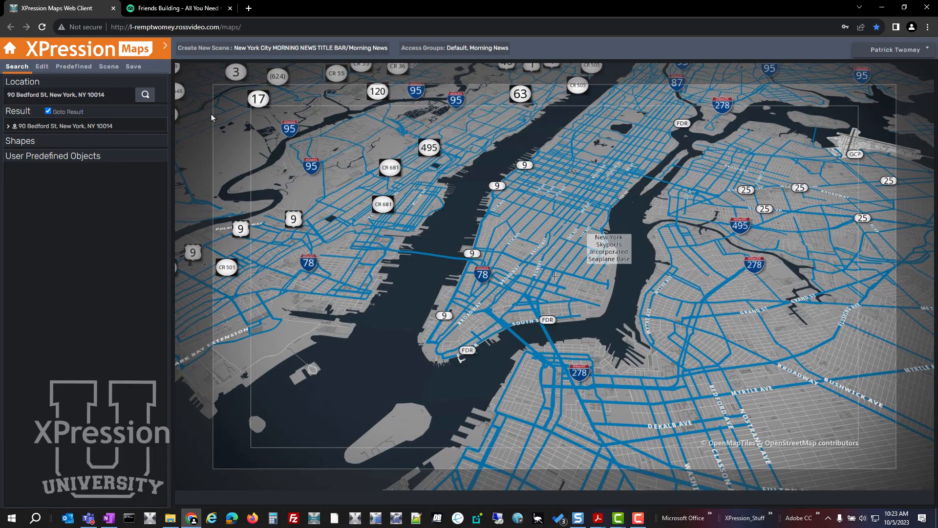
{"action": "left_click", "coordinate": [143, 95]}
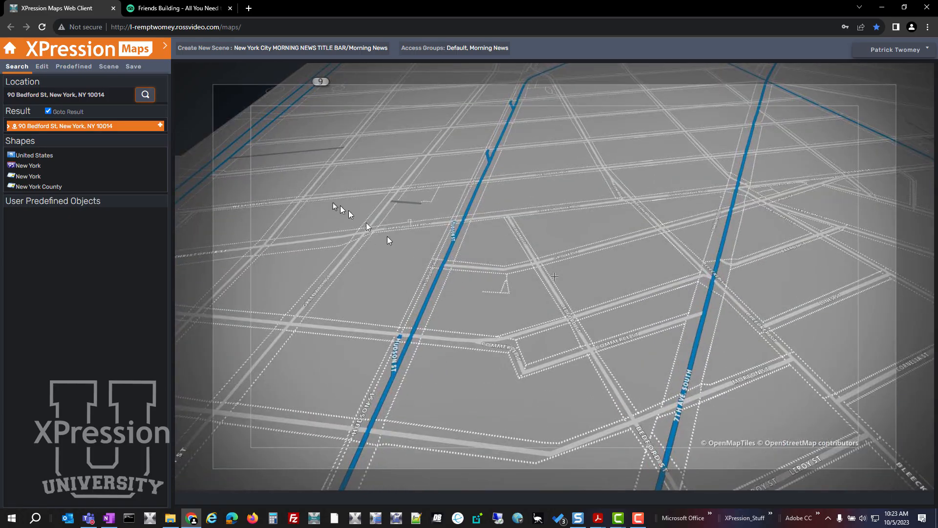
{"action": "left_click", "coordinate": [164, 49]}
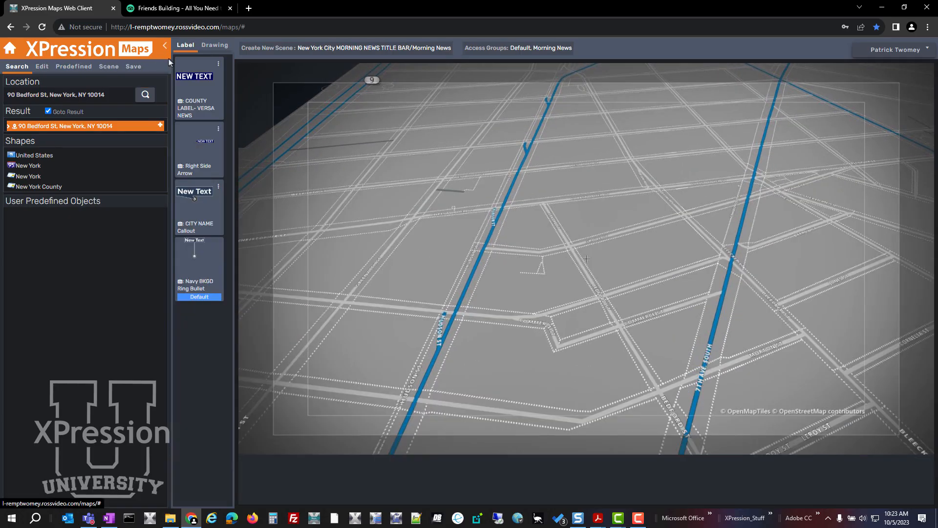
{"action": "left_click", "coordinate": [160, 126]}
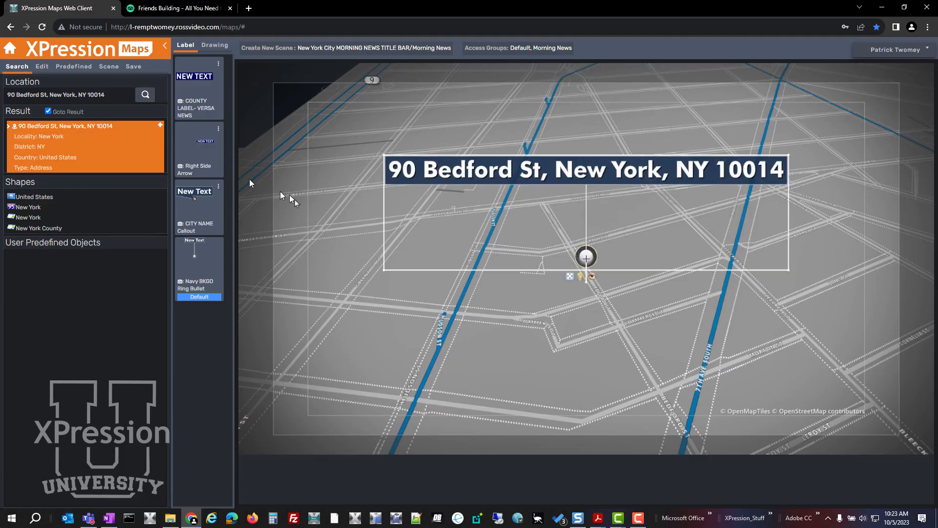
Shorten the location label to the building number and street name, removing the city, state and ZIP code.
{"action": "left_click", "coordinate": [42, 66]}
{"action": "left_click", "coordinate": [135, 256]}
{"action": "left_click_drag", "start_coordinate": [144, 258], "coordinate": [81, 257]}
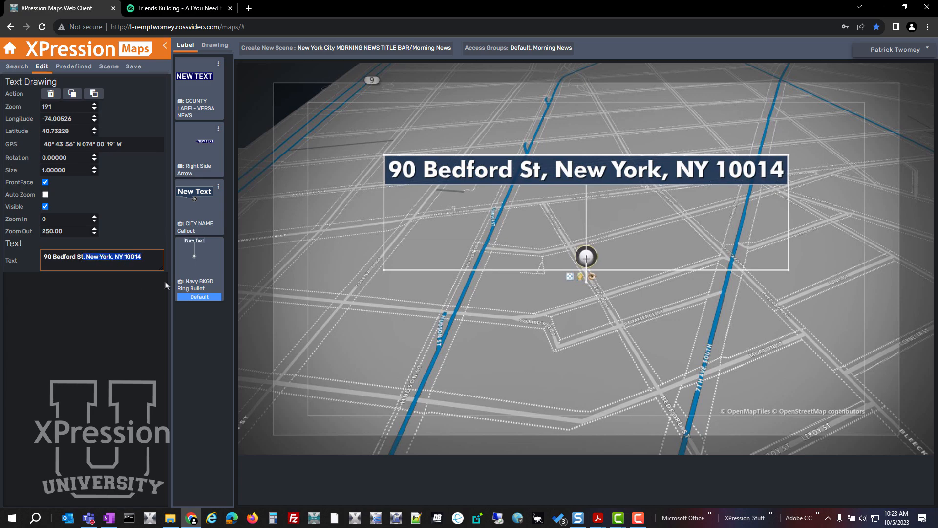
{"action": "key", "text": "BackSpace"}
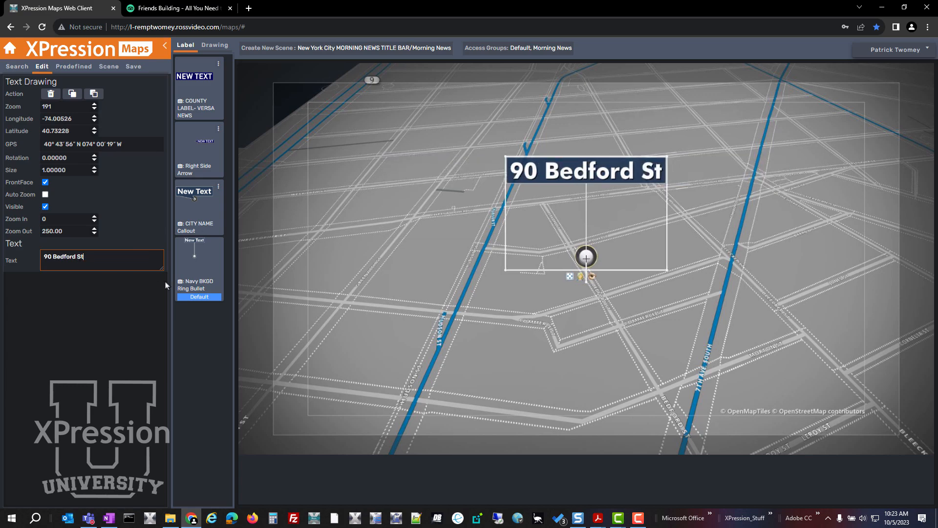
{"action": "left_click", "coordinate": [391, 341]}
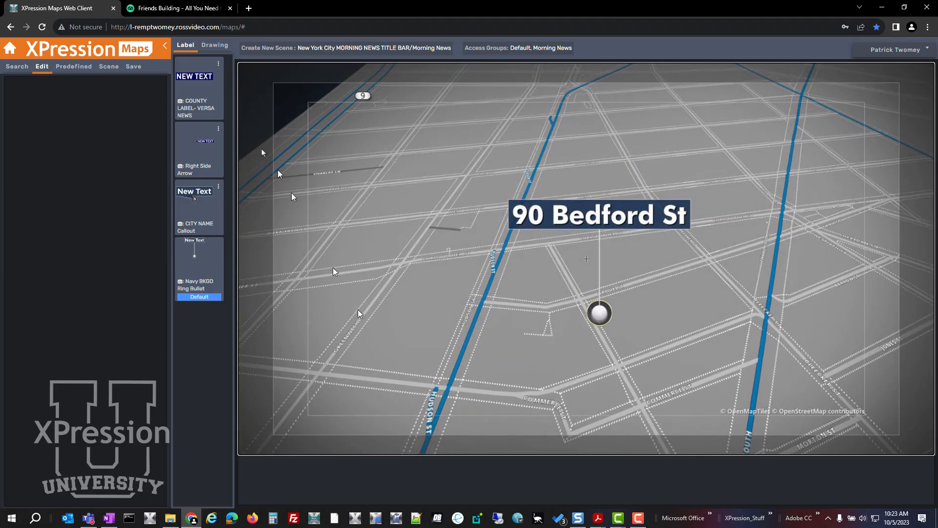
Set the current camera view as the flight point and preview the clip.
{"action": "left_click", "coordinate": [108, 67]}
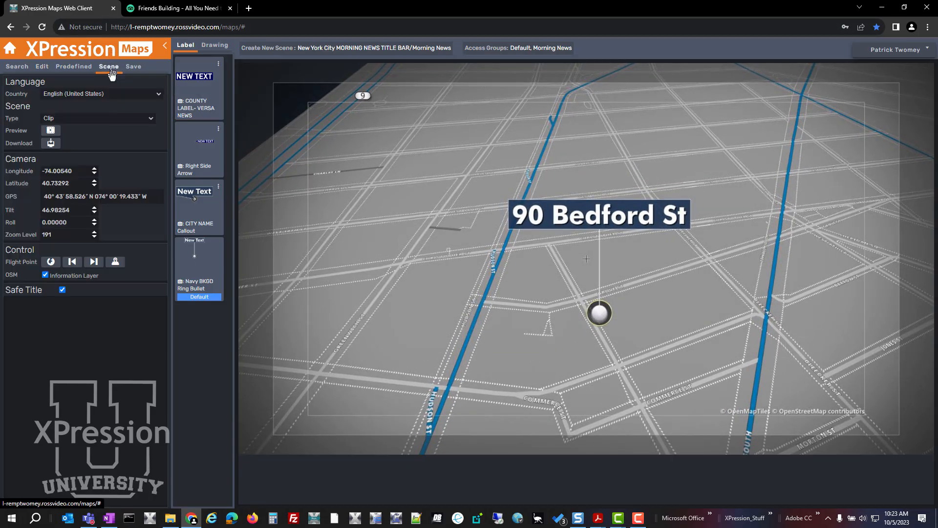
{"action": "left_click", "coordinate": [115, 262]}
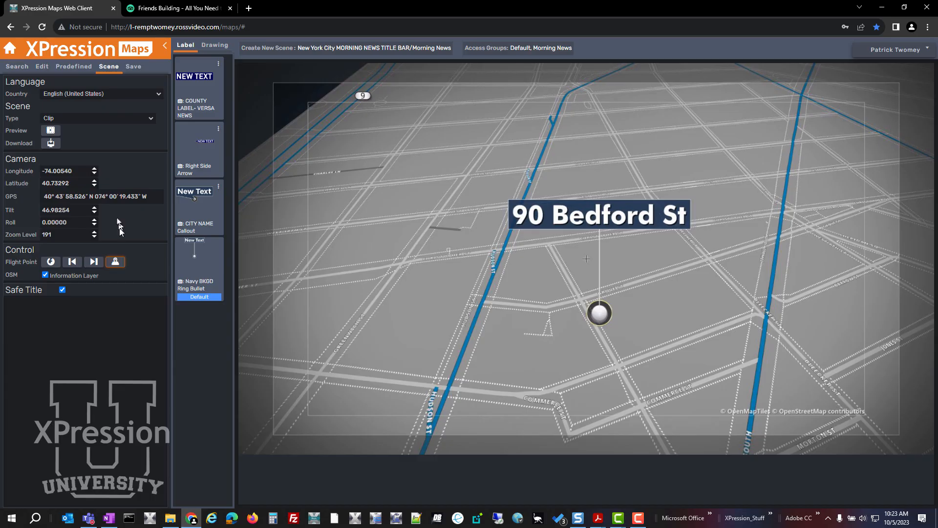
{"action": "left_click", "coordinate": [50, 131]}
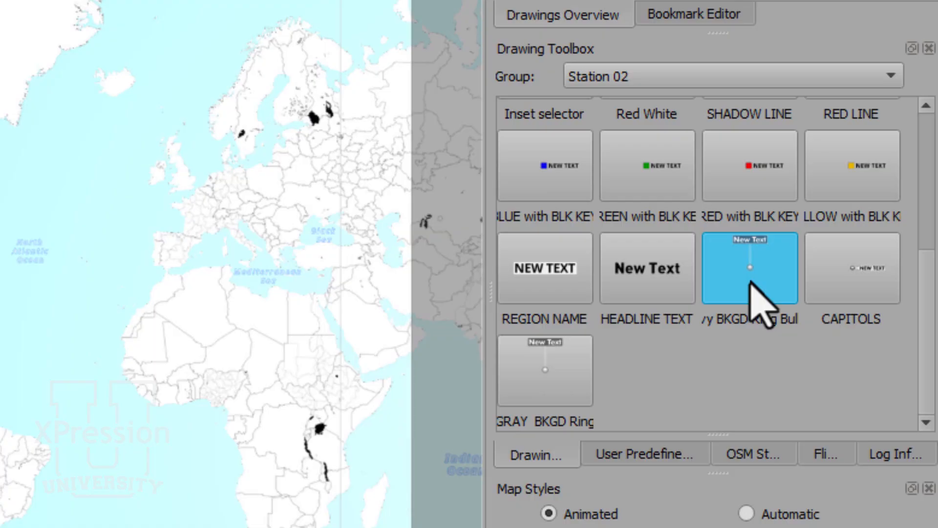
In the XPression Maps desktop application, enable Flight Mode for Station 02's Navy BKGD Ring Bullet drawing and name it FM Navy BKGD Ring Bullet.
{"action": "right_click", "coordinate": [762, 286]}
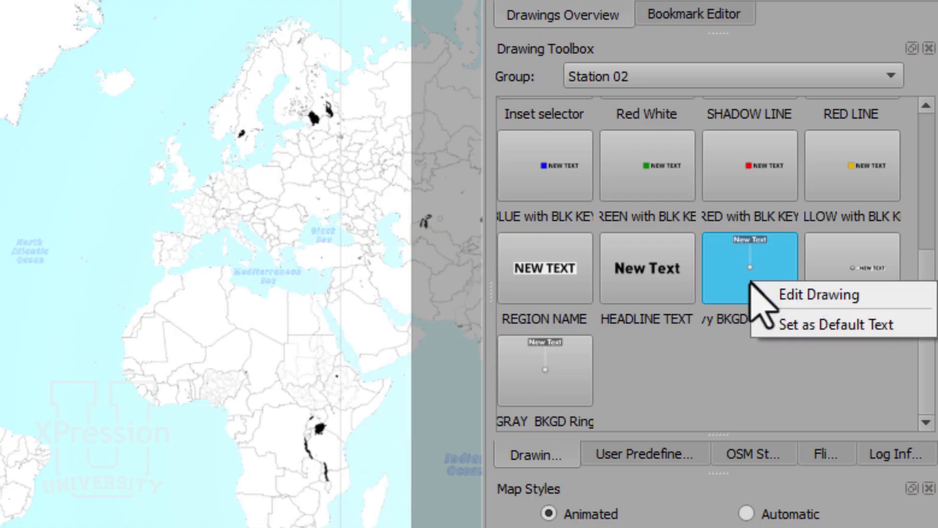
{"action": "left_click", "coordinate": [781, 296]}
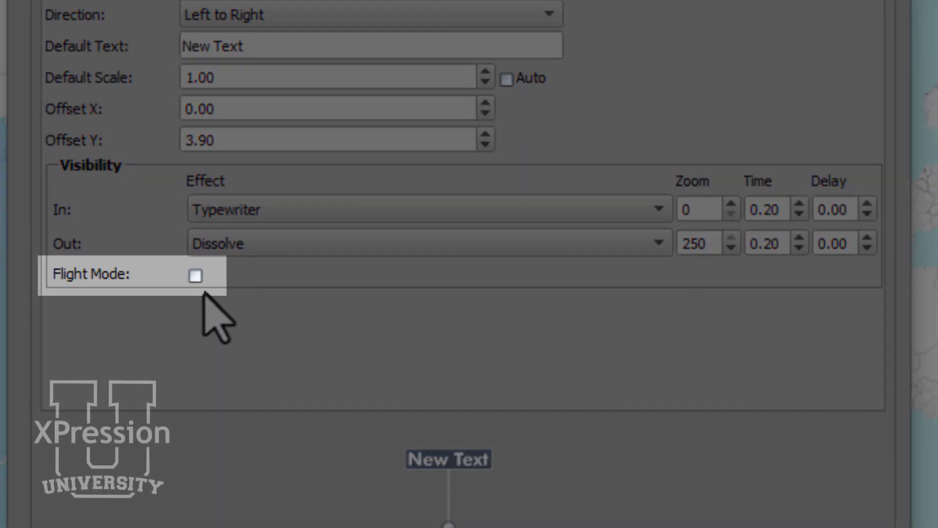
{"action": "left_click", "coordinate": [196, 277]}
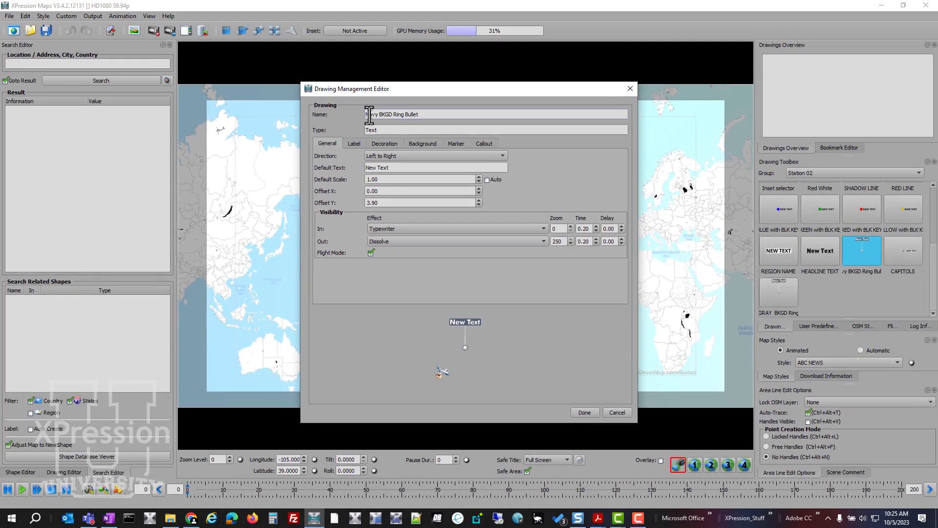
{"action": "type", "text": "FR"}
{"action": "left_click", "coordinate": [583, 412]}
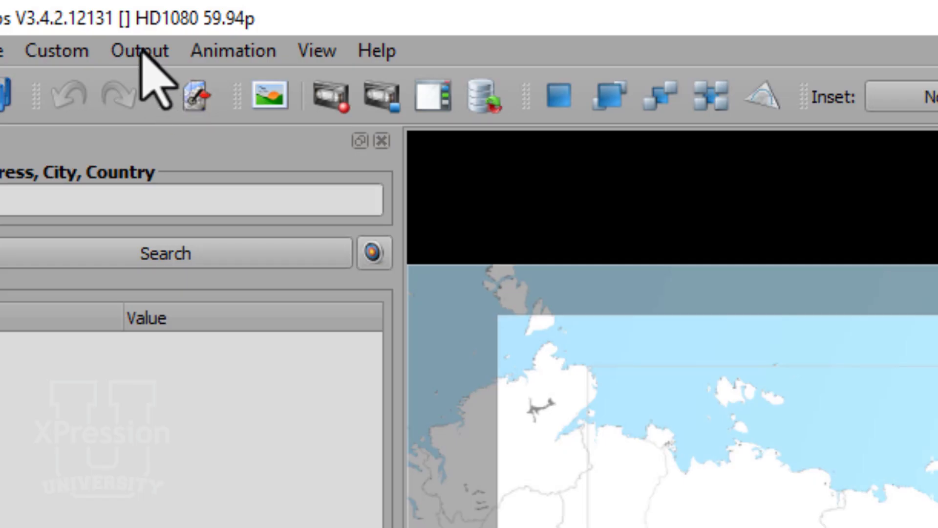
Add the FM Navy BKGD Ring Bullet from the Station 02 toolbox to the Morning News group's location labels in the scene templates.
{"action": "left_click", "coordinate": [141, 50]}
{"action": "left_click", "coordinate": [279, 239]}
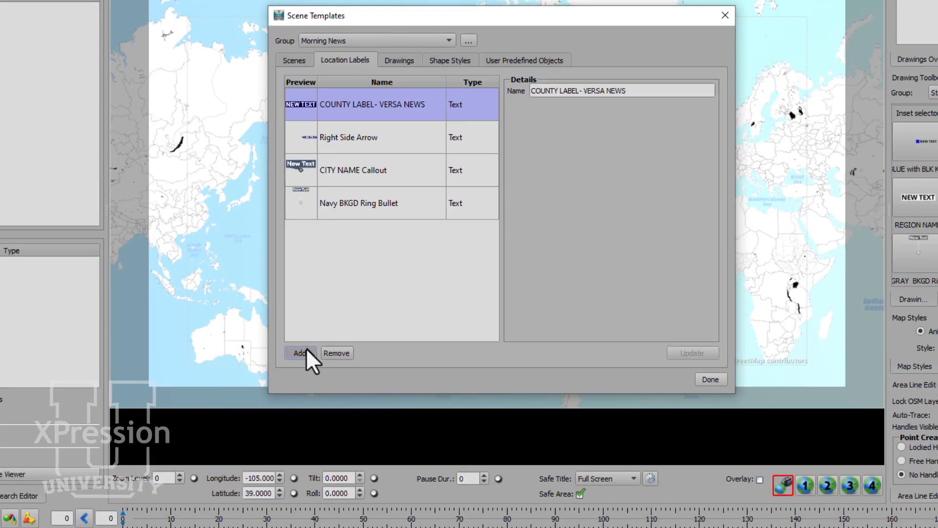
{"action": "left_click", "coordinate": [306, 348]}
{"action": "left_click", "coordinate": [535, 72]}
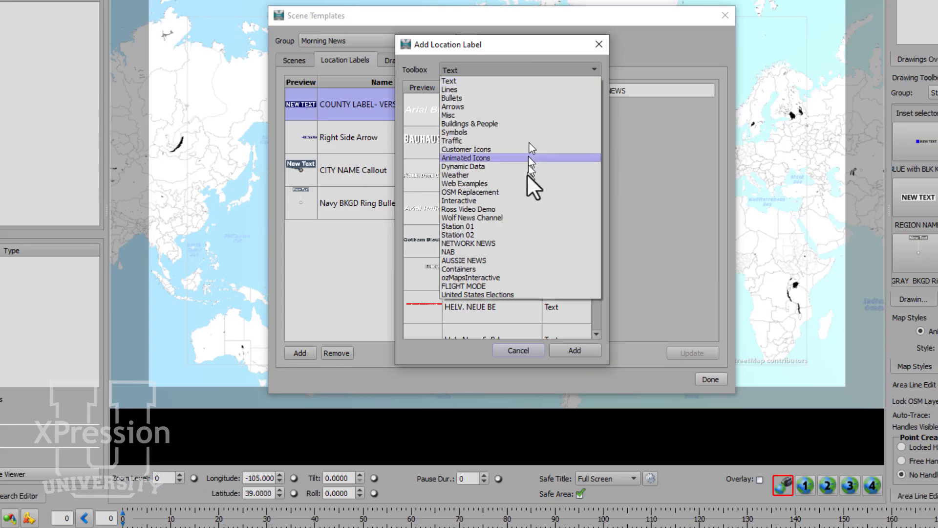
{"action": "left_click", "coordinate": [520, 235]}
{"action": "left_click_drag", "start_coordinate": [597, 148], "coordinate": [590, 236]}
{"action": "left_click", "coordinate": [488, 276]}
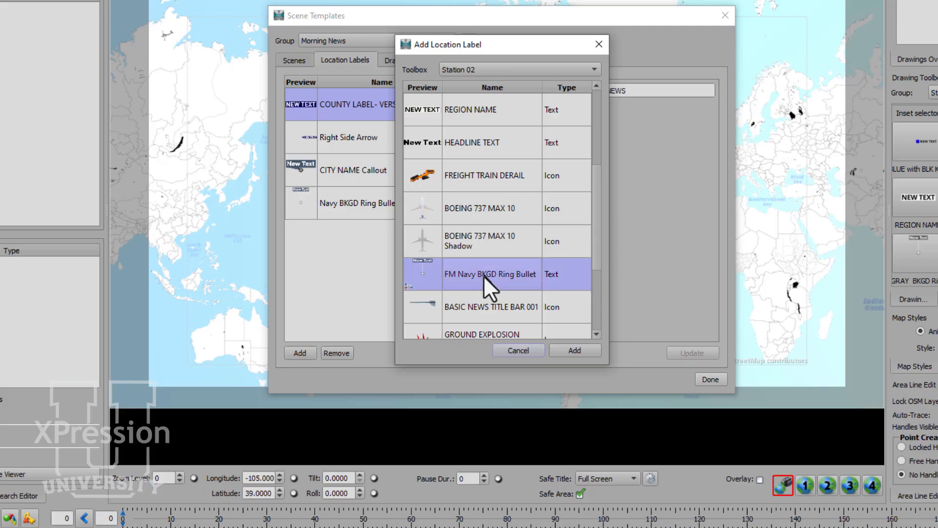
{"action": "left_click", "coordinate": [567, 352]}
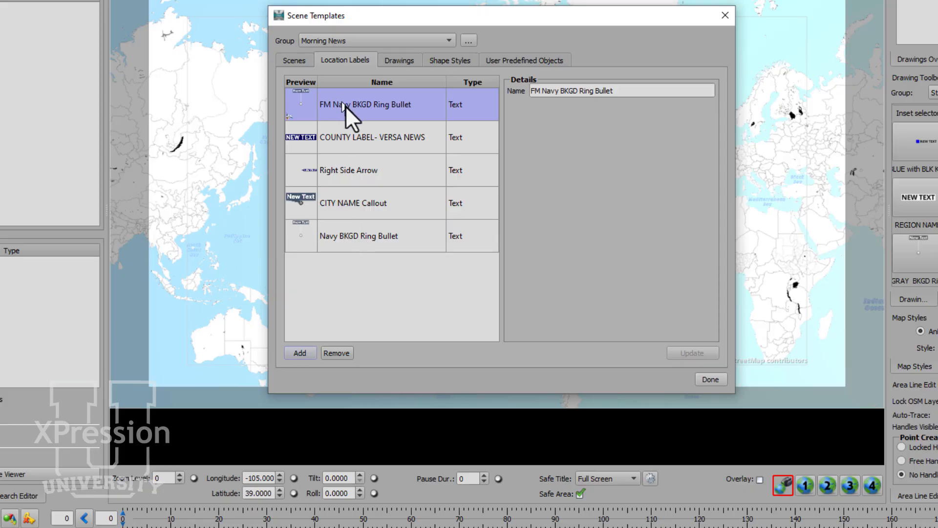
{"action": "left_click", "coordinate": [709, 379]}
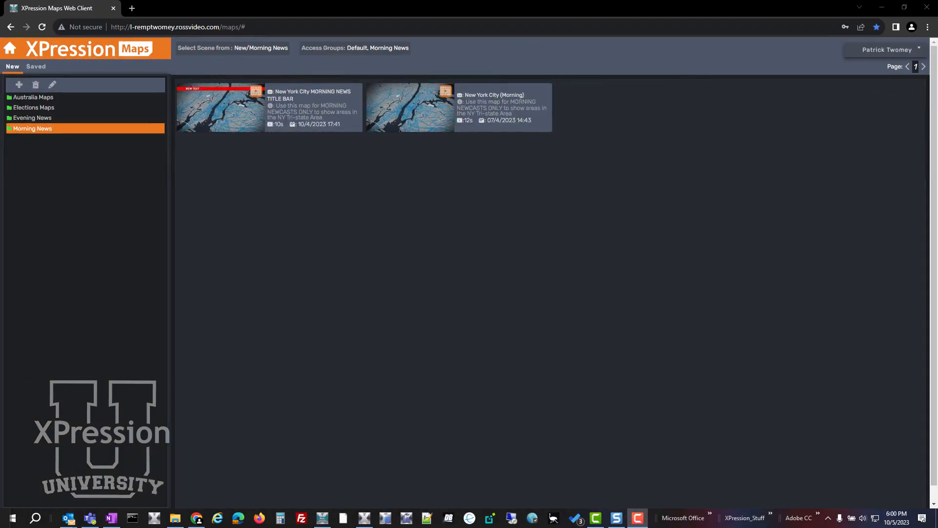
In the XPression Maps web client, open the New York City MORNING NEWS TITLE BAR scene and go to the prefilled street address.
{"action": "left_click", "coordinate": [216, 106]}
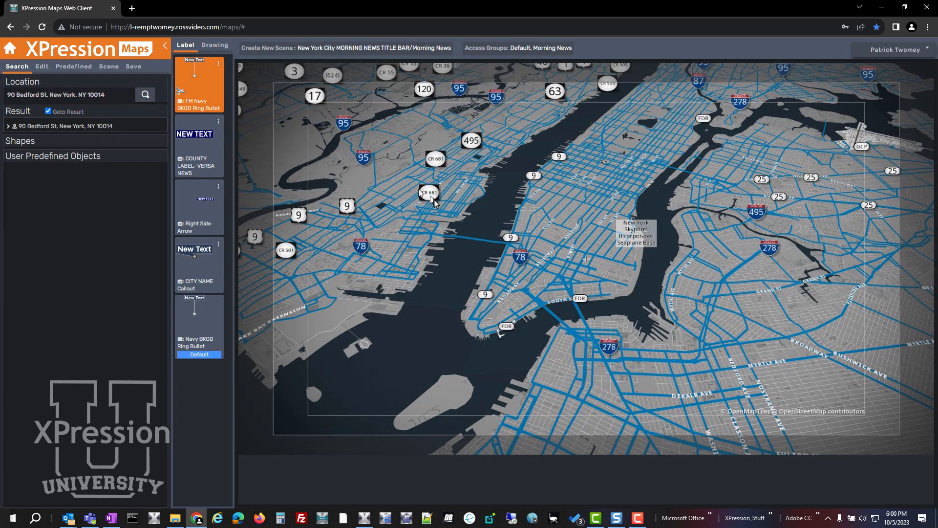
{"action": "scroll", "coordinate": [432, 203], "scroll_direction": "up", "scroll_amount": 2}
{"action": "left_click", "coordinate": [145, 97]}
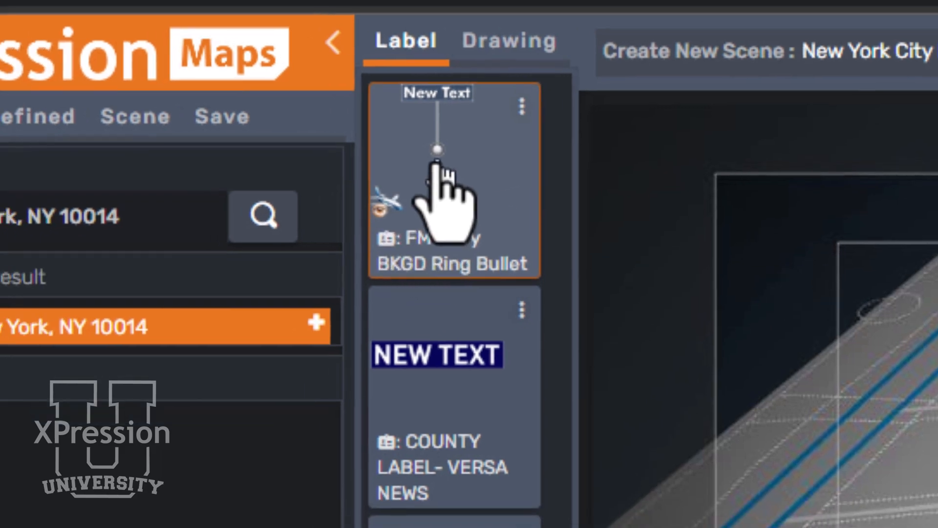
Label the found address on the map using the FM Navy BKGD Ring Bullet location label.
{"action": "left_click_drag", "start_coordinate": [405, 176], "coordinate": [388, 211]}
{"action": "left_click_drag", "start_coordinate": [520, 159], "coordinate": [392, 261]}
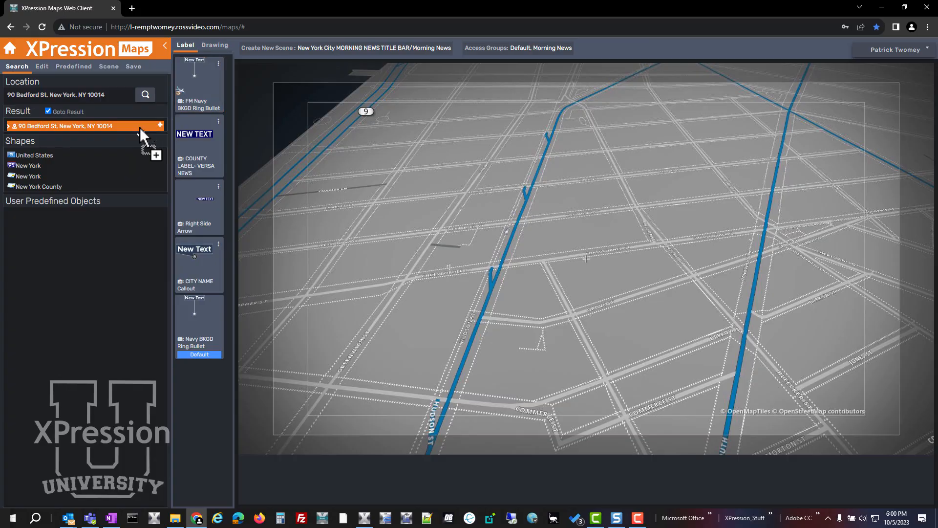
{"action": "left_click_drag", "start_coordinate": [139, 127], "coordinate": [139, 127]}
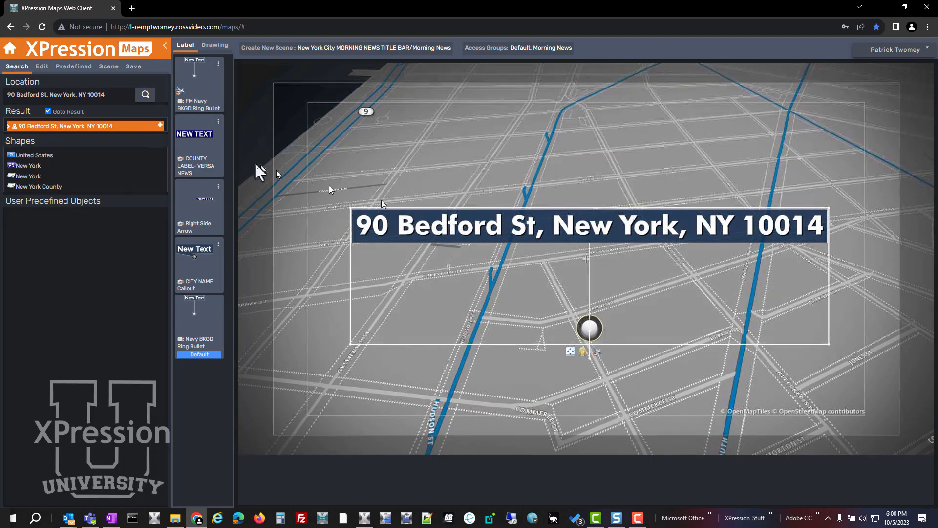
Remove the city, state and ZIP code from the new flight mode label, keeping the building number and street name.
{"action": "left_click", "coordinate": [43, 67]}
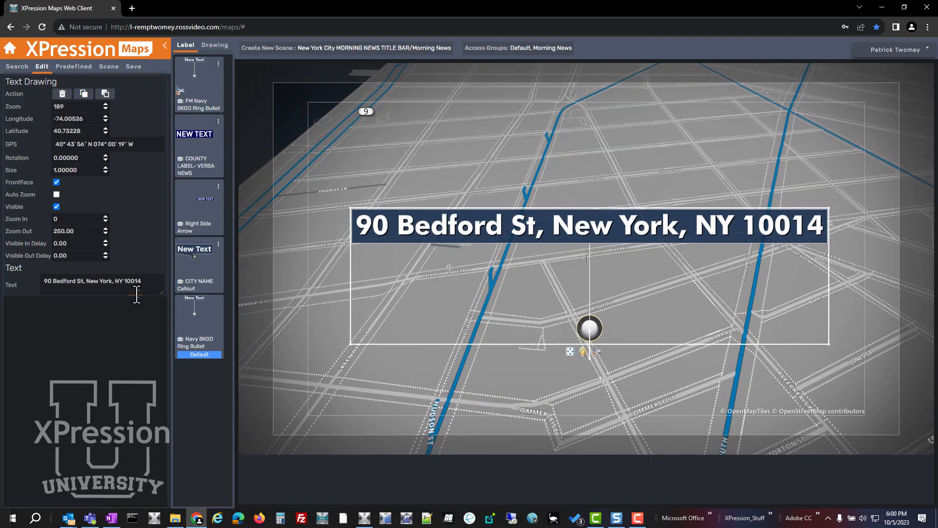
{"action": "left_click_drag", "start_coordinate": [146, 282], "coordinate": [84, 281]}
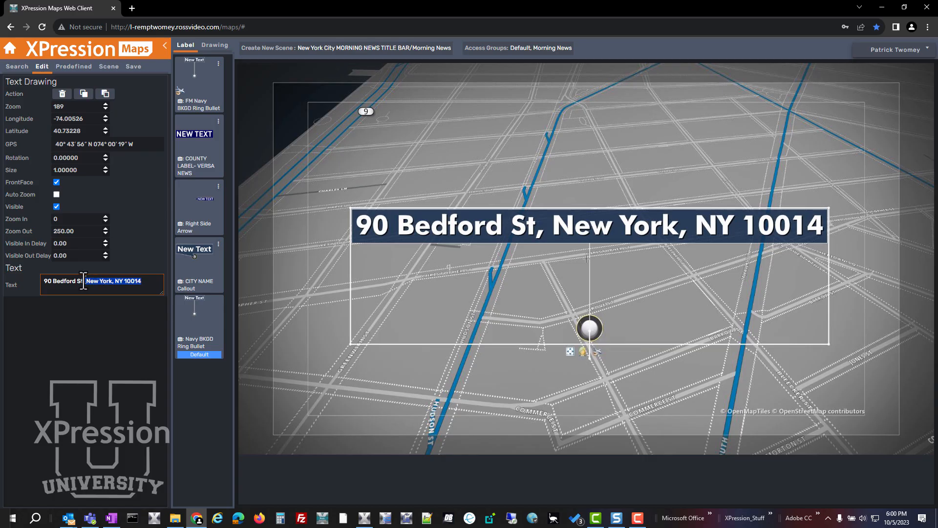
{"action": "key", "text": "BackSpace"}
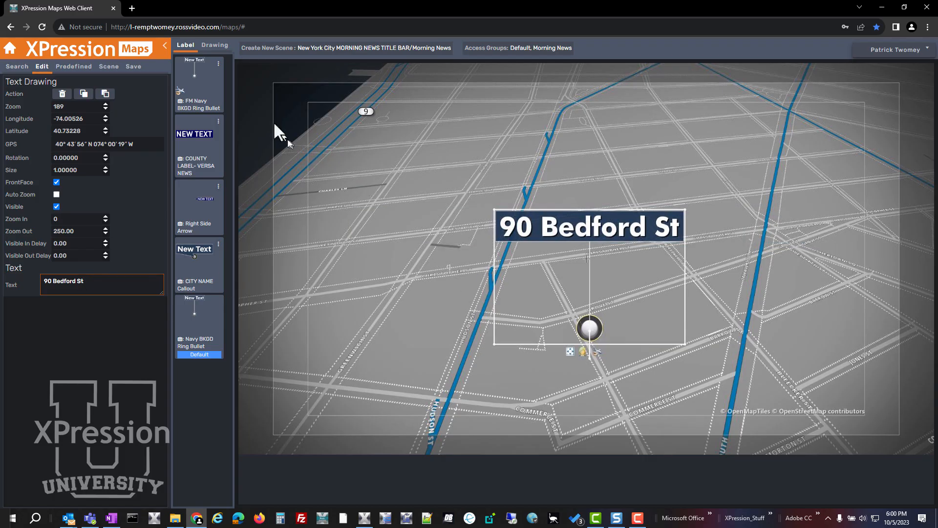
Set the flight point to the current view, checking the previous and next flight points, and render a preview of the clip.
{"action": "left_click", "coordinate": [108, 66]}
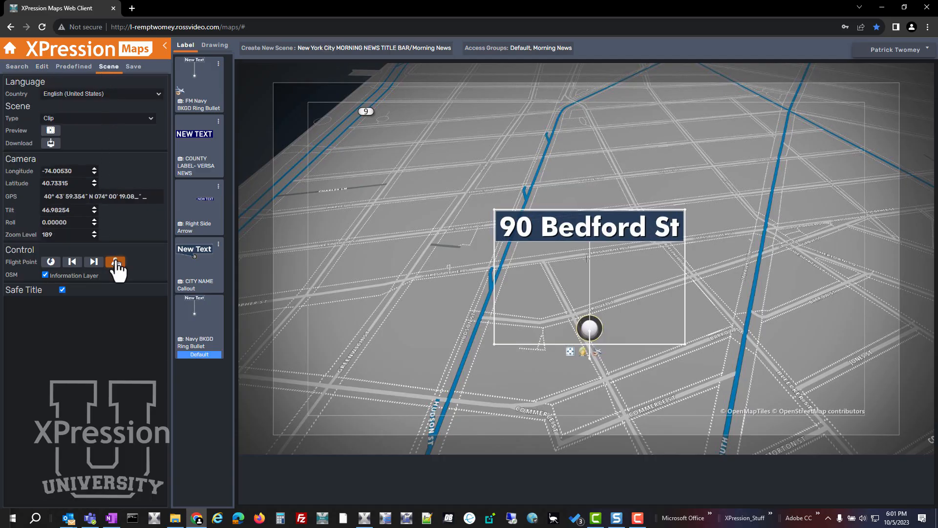
{"action": "left_click", "coordinate": [78, 262]}
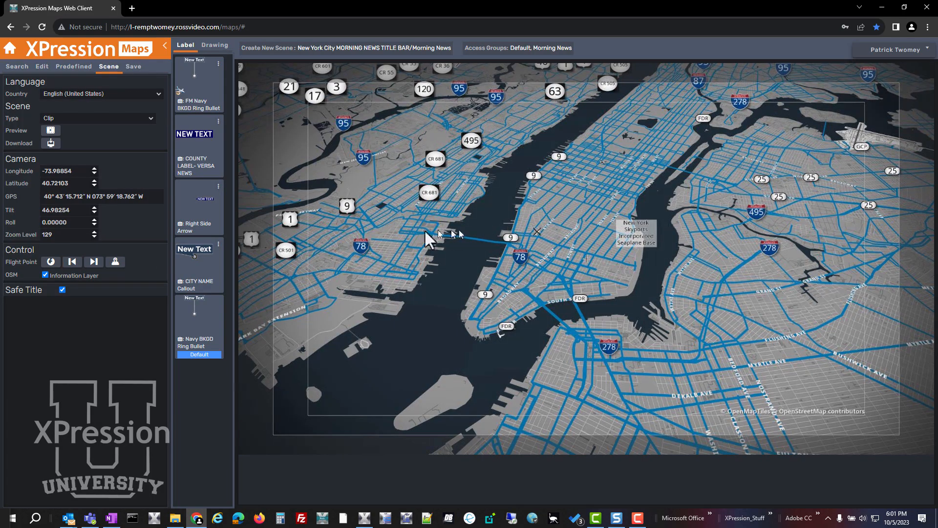
{"action": "left_click", "coordinate": [96, 262]}
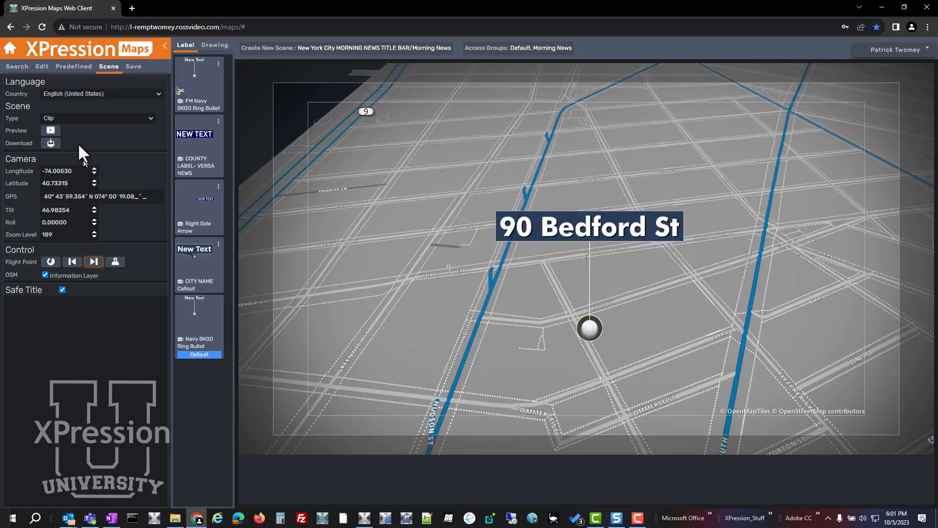
{"action": "left_click", "coordinate": [54, 132]}
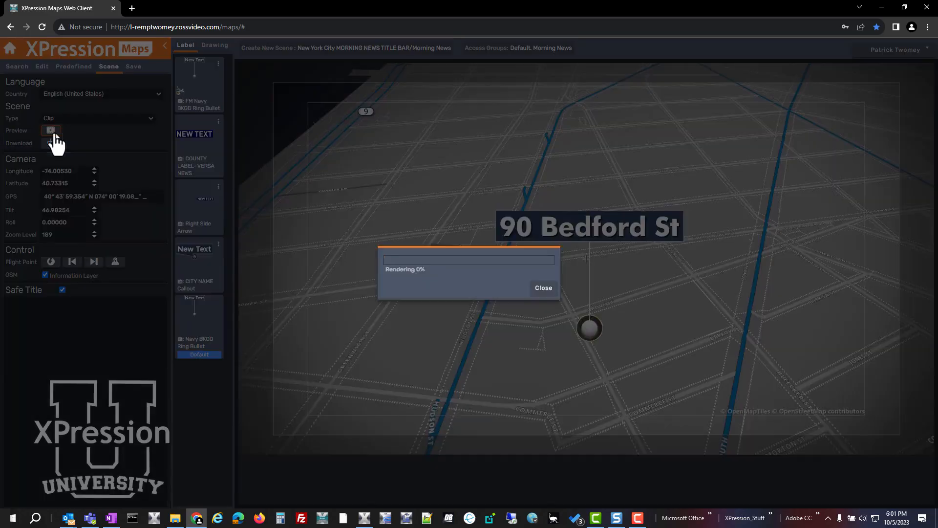